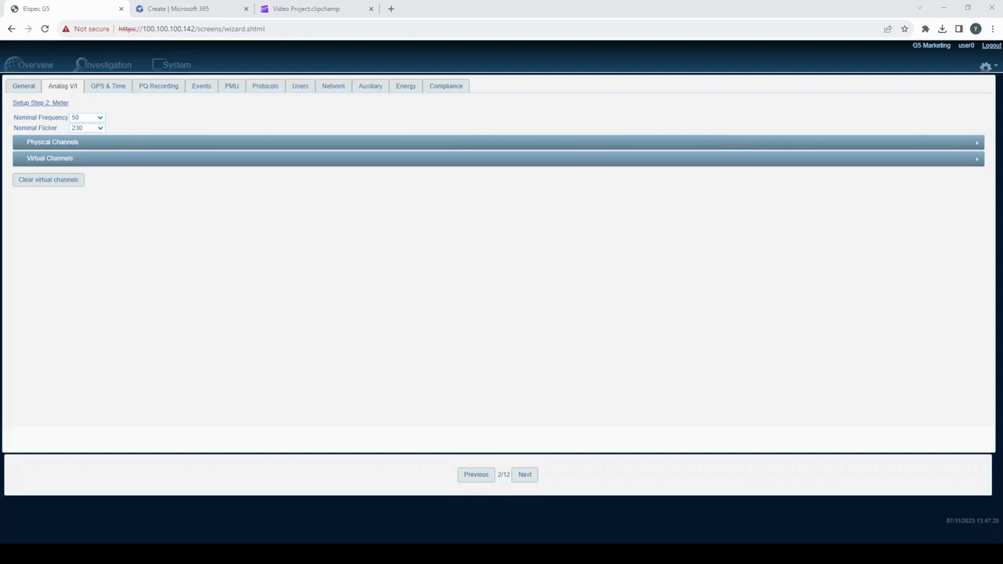
Step: Examine the nominal frequency and flicker settings and the physical channels' names, types, and primary and secondary values
{"action": "left_click_drag", "start_coordinate": [69, 118], "coordinate": [13, 119]}
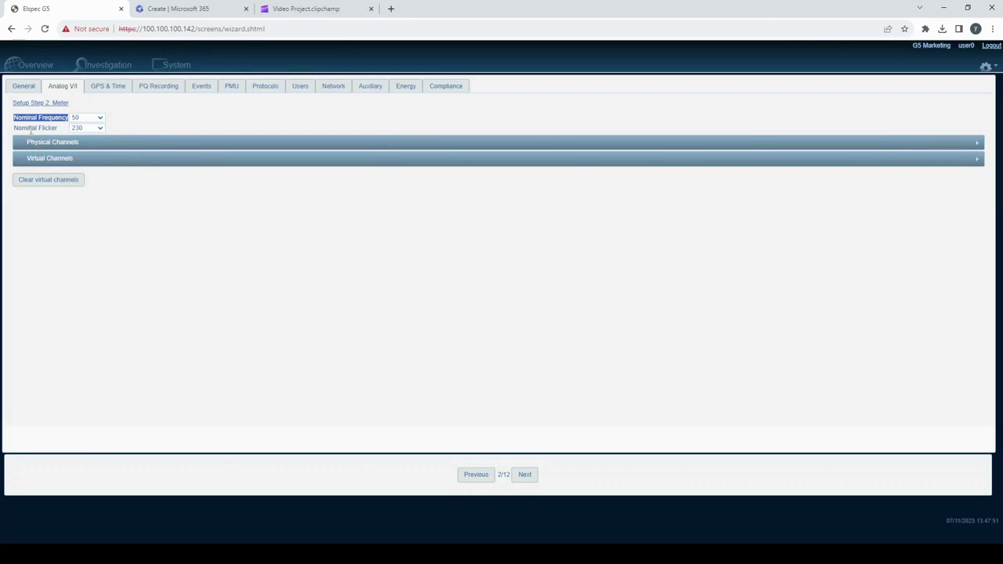
{"action": "left_click_drag", "start_coordinate": [15, 128], "coordinate": [59, 128]}
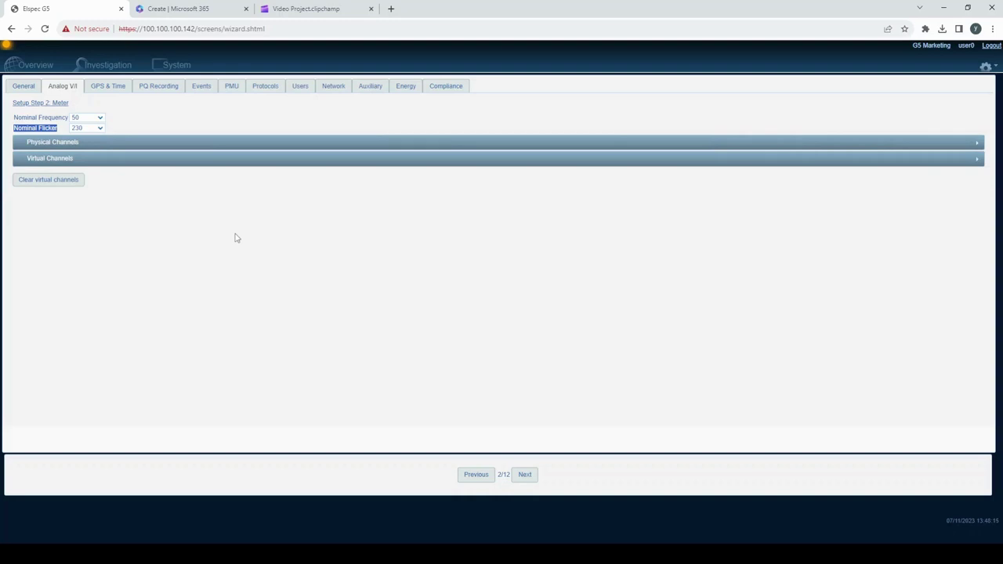
{"action": "left_click", "coordinate": [237, 237]}
{"action": "left_click", "coordinate": [240, 146]}
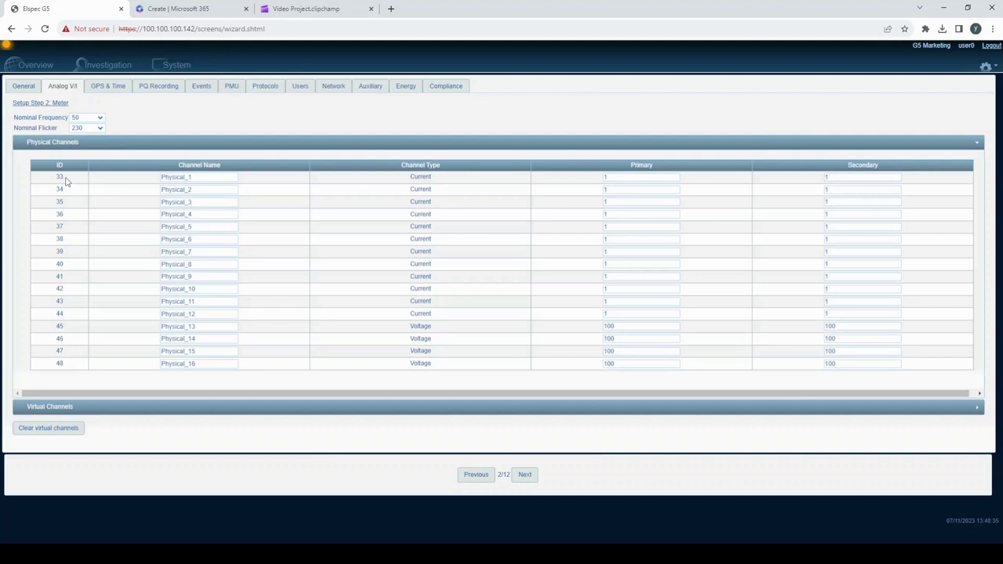
{"action": "double_click", "coordinate": [198, 179]}
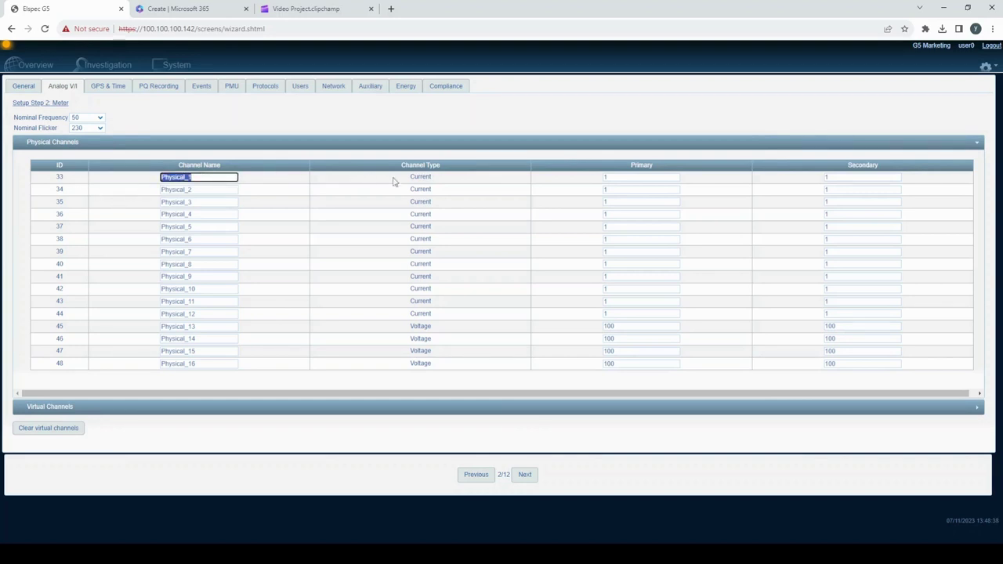
{"action": "double_click", "coordinate": [419, 178]}
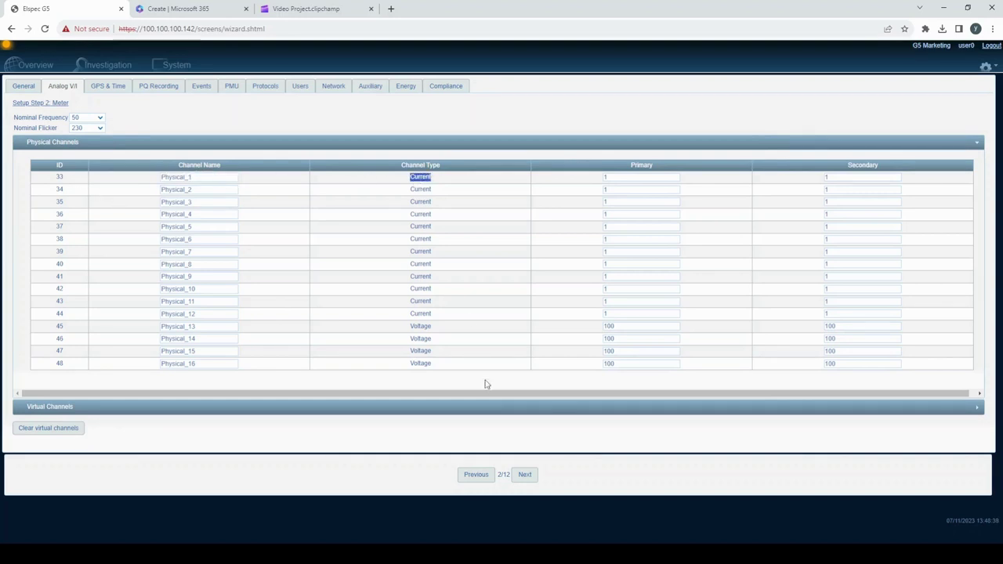
{"action": "double_click", "coordinate": [429, 325]}
{"action": "double_click", "coordinate": [603, 177]}
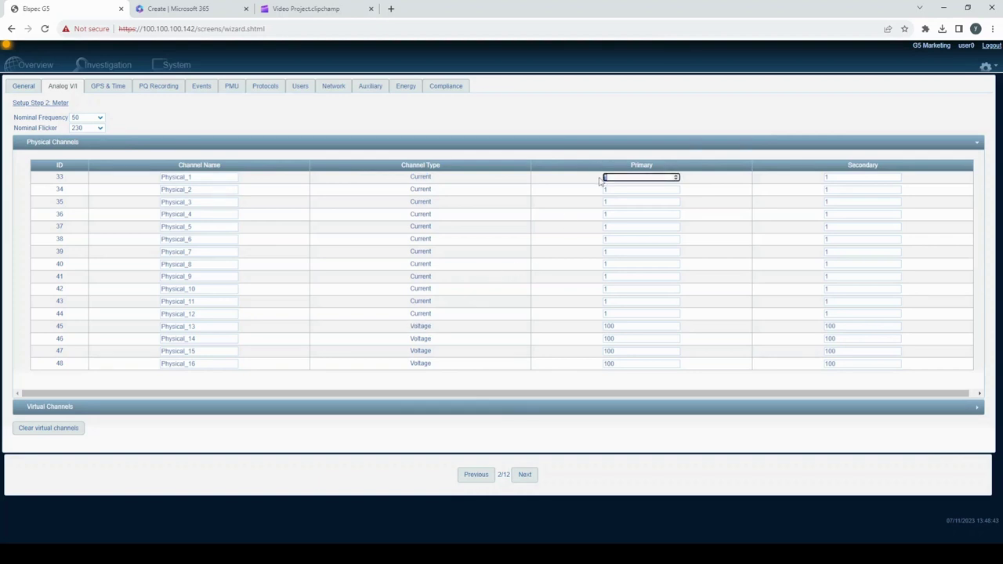
{"action": "left_click", "coordinate": [831, 178]}
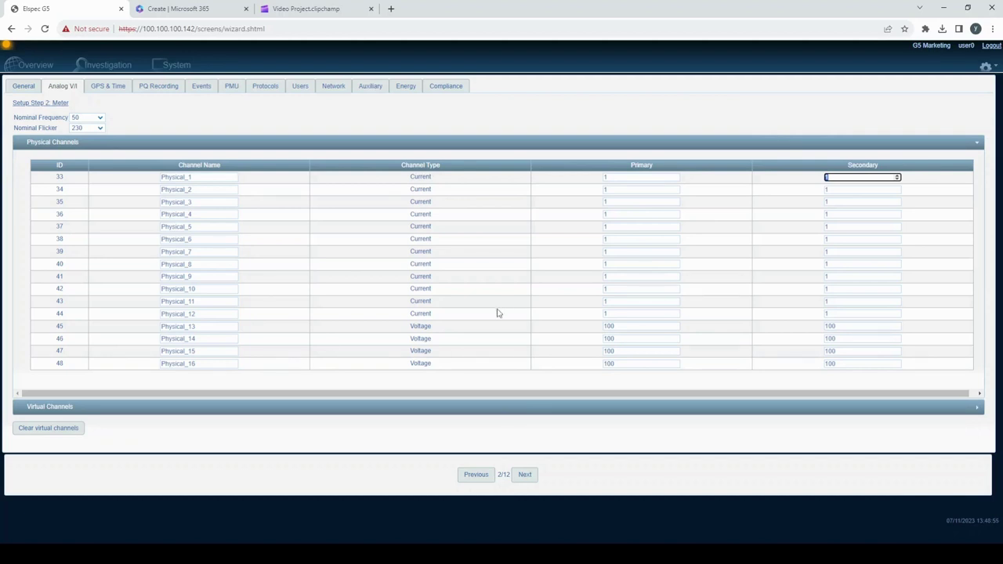
{"action": "double_click", "coordinate": [414, 327]}
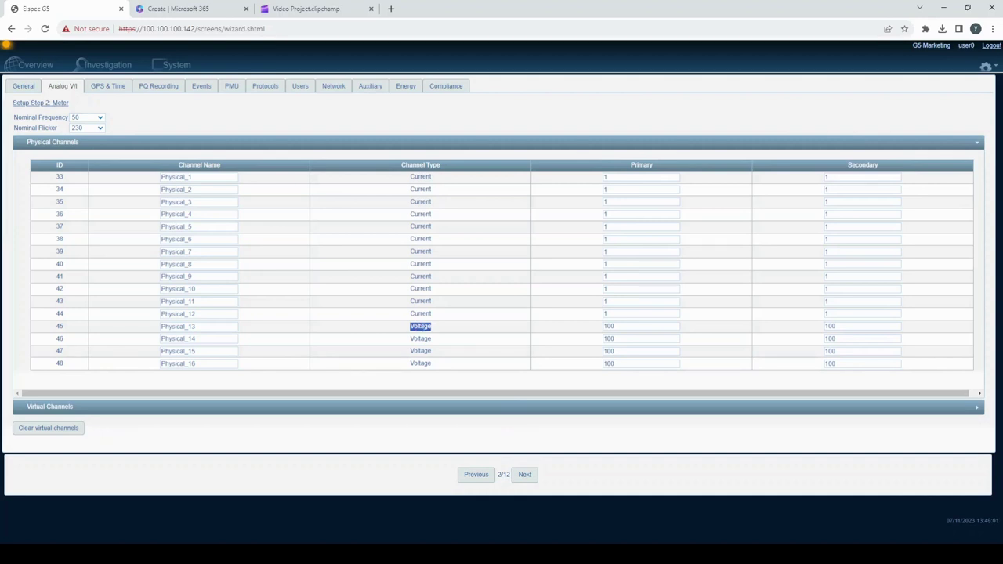
{"action": "left_click", "coordinate": [673, 178]}
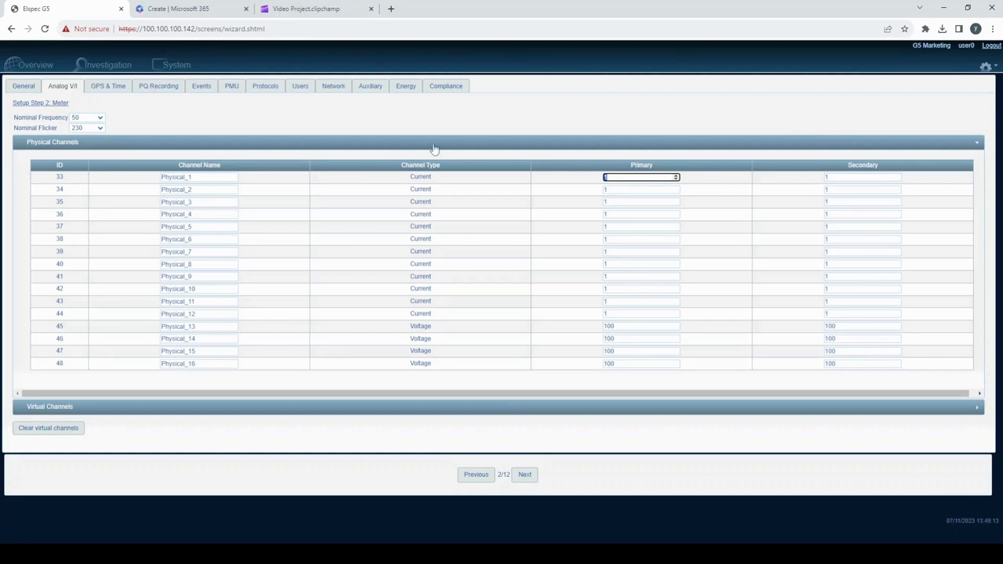
{"action": "left_click", "coordinate": [376, 144]}
Step: Add a network to the virtual channels, keeping its default name
{"action": "left_click", "coordinate": [363, 159]}
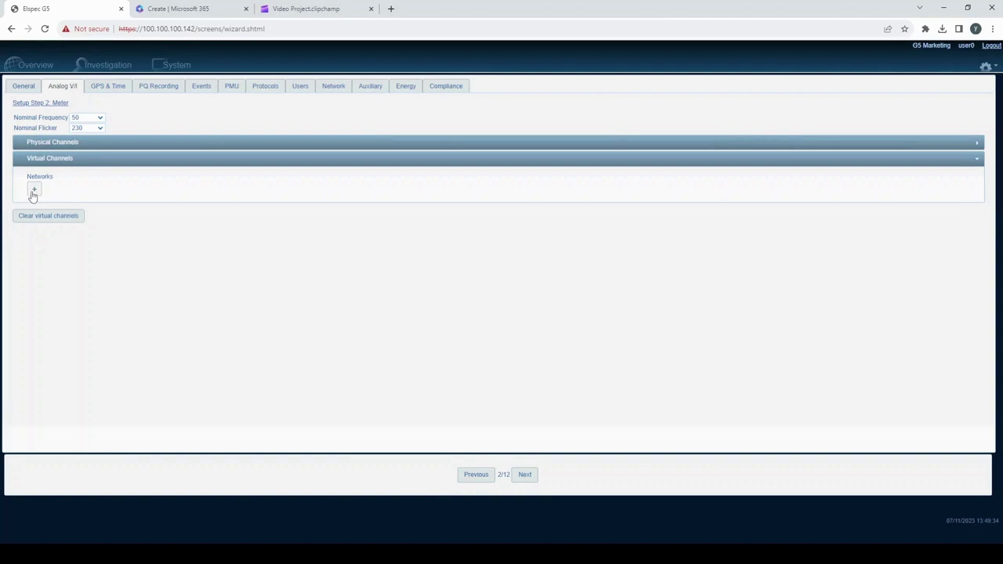
{"action": "left_click", "coordinate": [34, 193]}
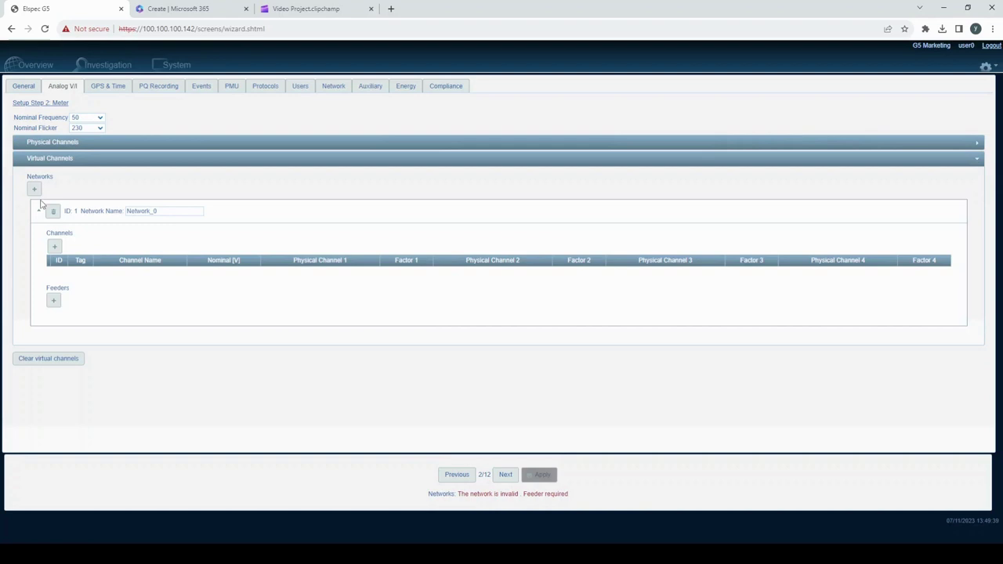
{"action": "left_click_drag", "start_coordinate": [160, 211], "coordinate": [107, 210]}
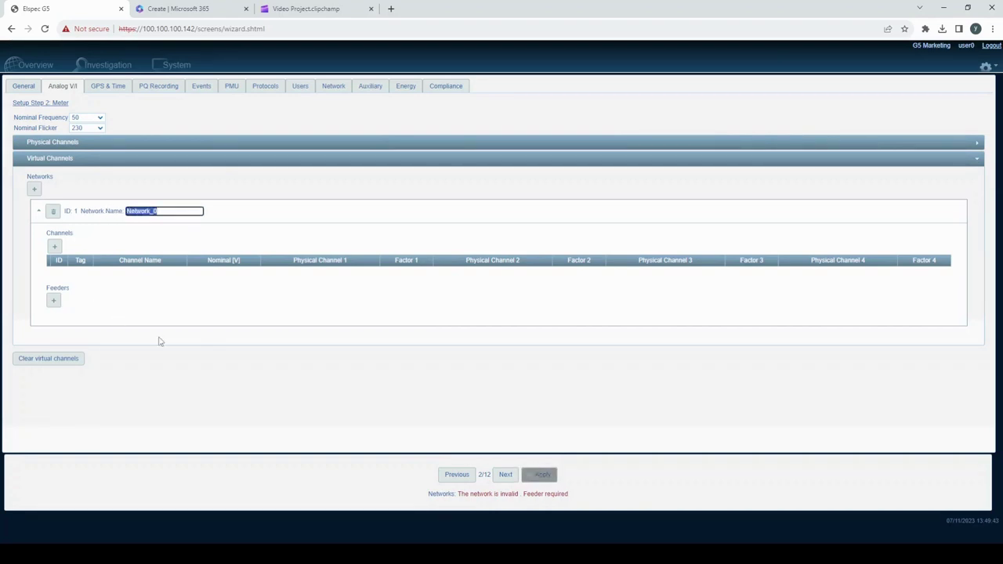
{"action": "left_click", "coordinate": [264, 379]}
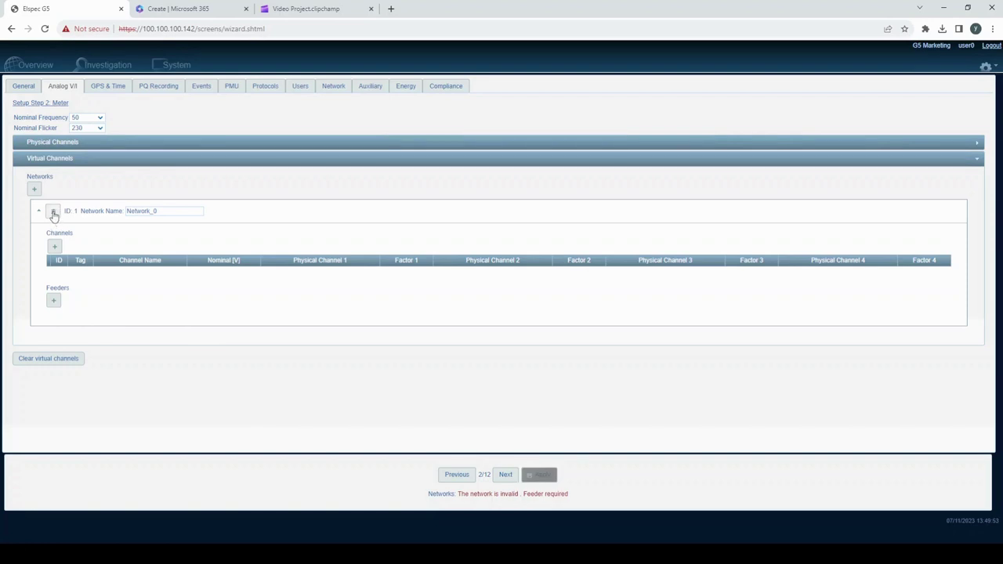
Step: Add a feeder to the network and set its topology to WYE
{"action": "left_click", "coordinate": [53, 301]}
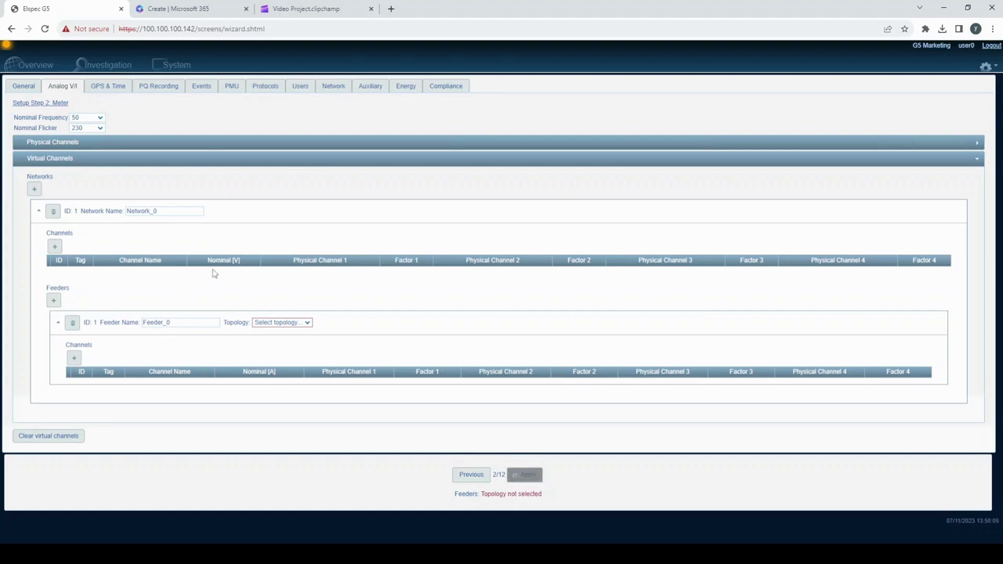
{"action": "left_click", "coordinate": [288, 354]}
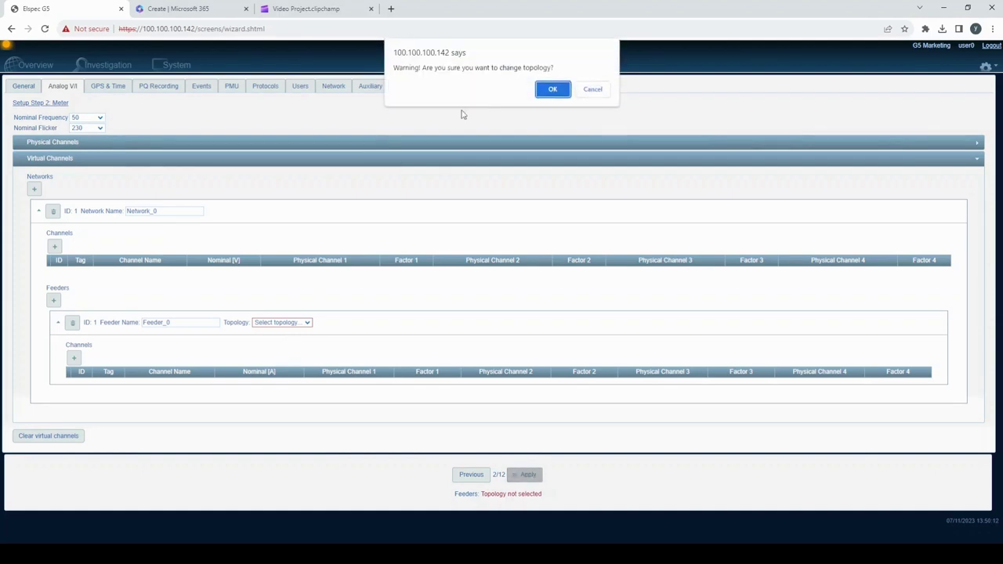
{"action": "left_click", "coordinate": [553, 90]}
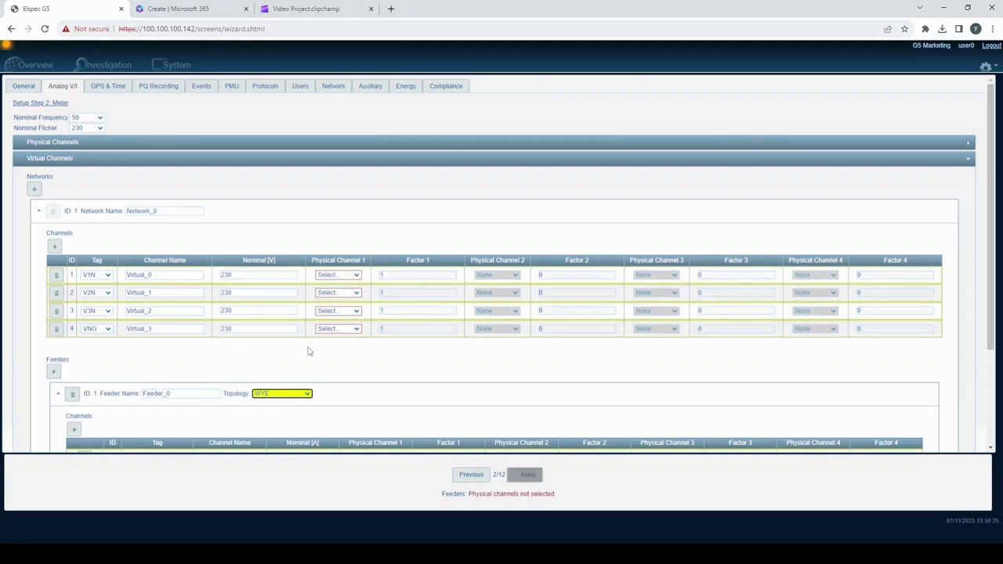
Step: Review the network's voltage channels and the feeder's name, channel names and tags
{"action": "left_click", "coordinate": [333, 276]}
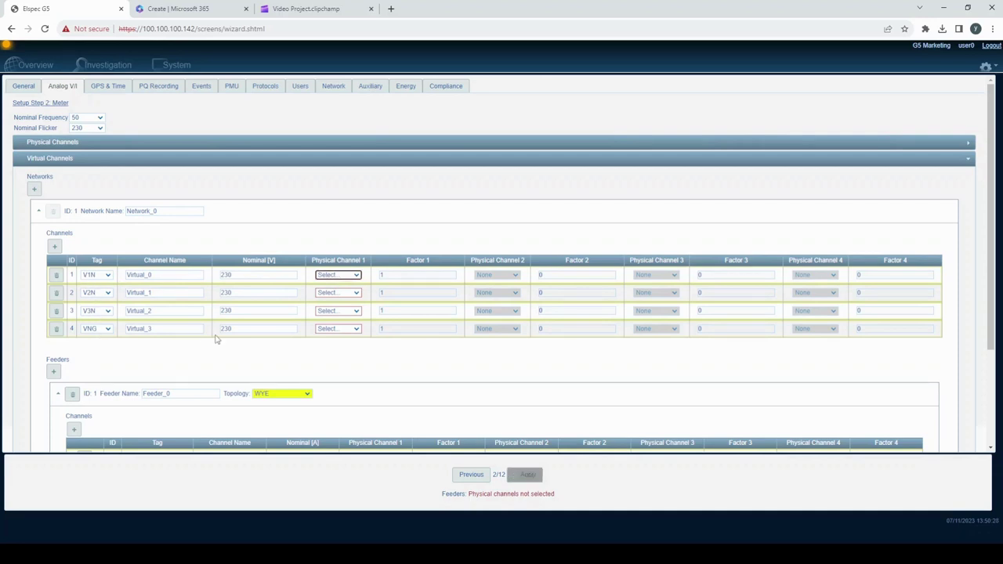
{"action": "scroll", "coordinate": [217, 342], "scroll_direction": "down", "scroll_amount": 3}
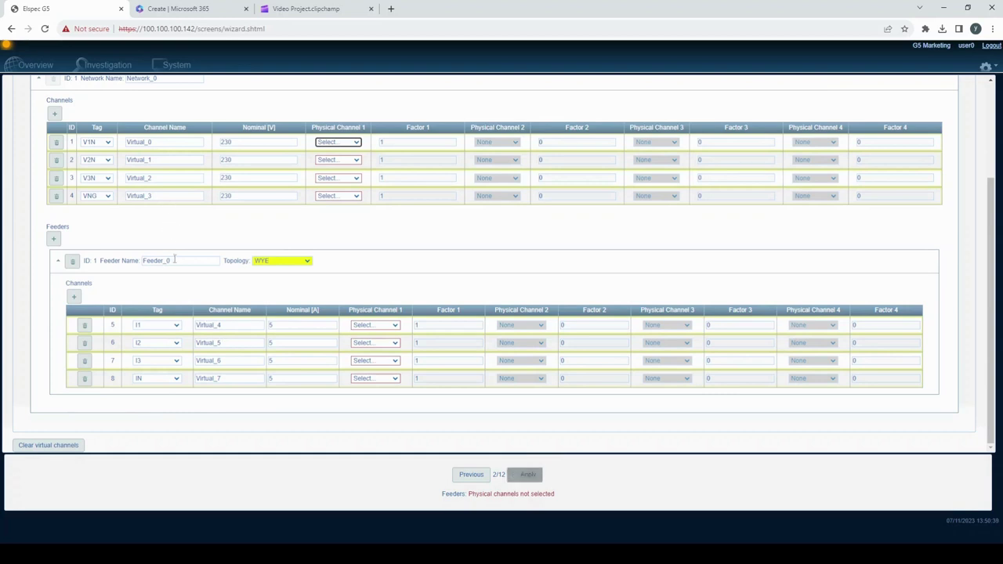
{"action": "left_click_drag", "start_coordinate": [174, 260], "coordinate": [119, 264]}
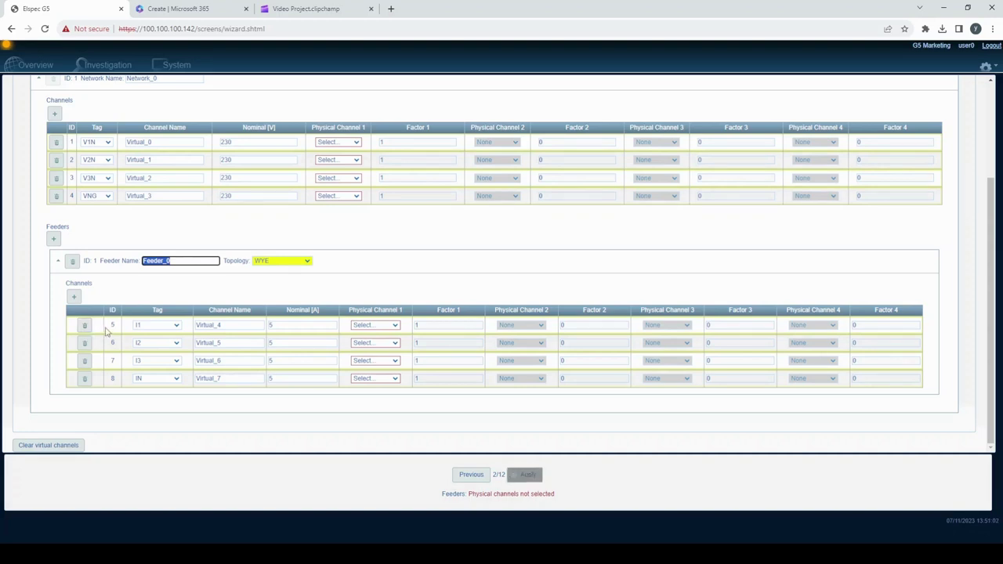
{"action": "left_click", "coordinate": [238, 329]}
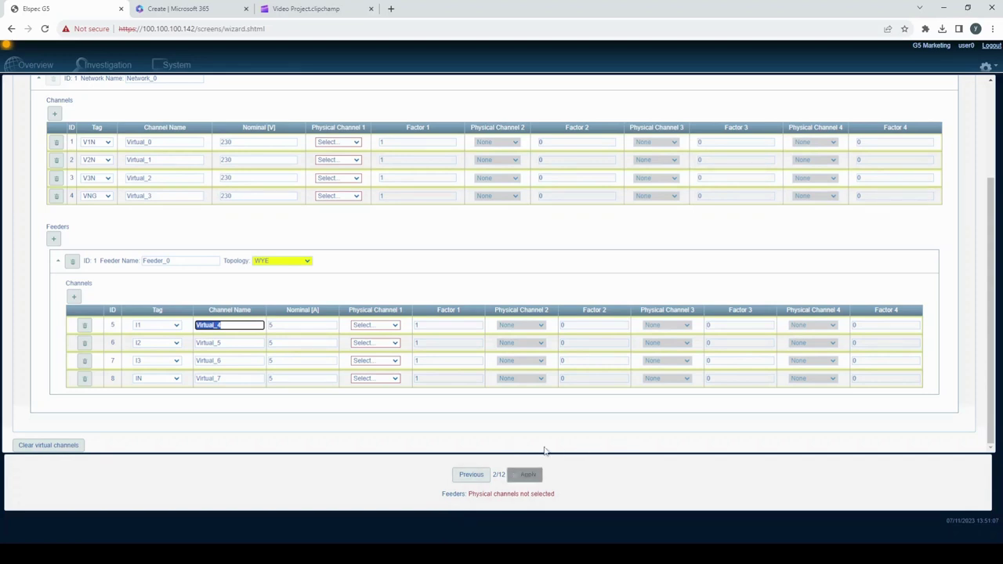
{"action": "left_click", "coordinate": [173, 327]}
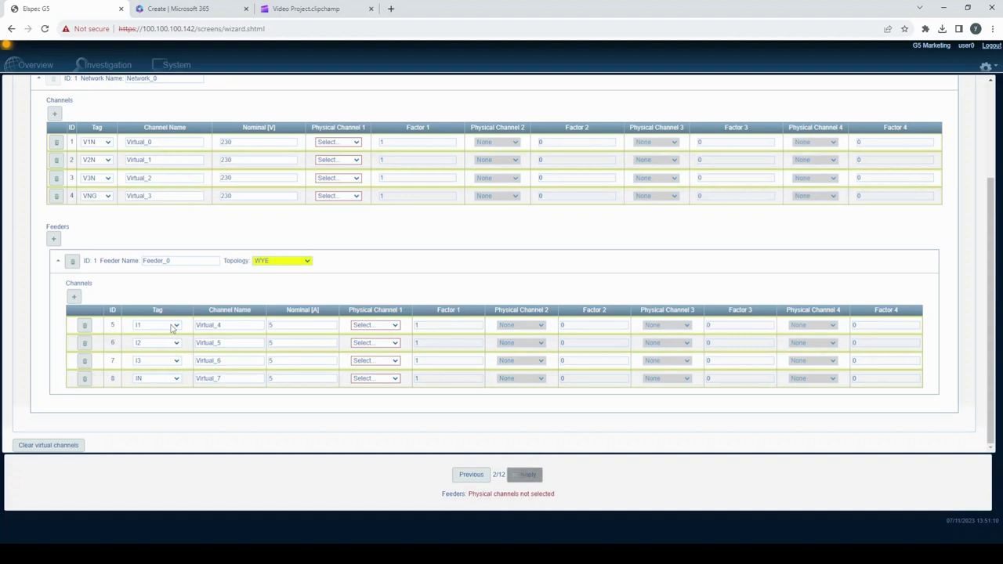
{"action": "left_click", "coordinate": [172, 328]}
Step: Map V1N to Physical_13 and V2N to Physical_14 as Physical Channel 1, with Physical_16 as Physical Channel 2 for both
{"action": "left_click_drag", "start_coordinate": [240, 149], "coordinate": [163, 157]}
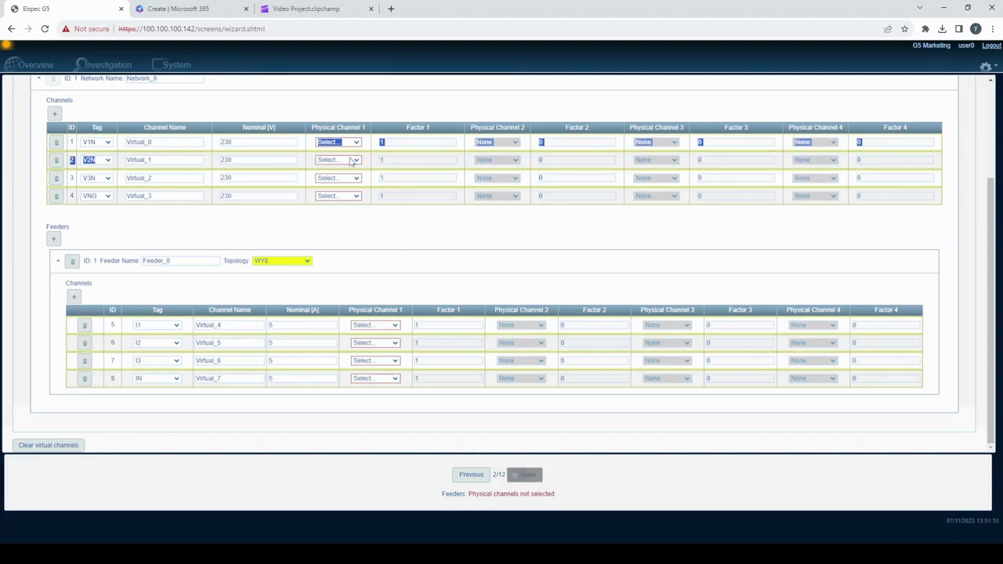
{"action": "key", "text": "Down"}
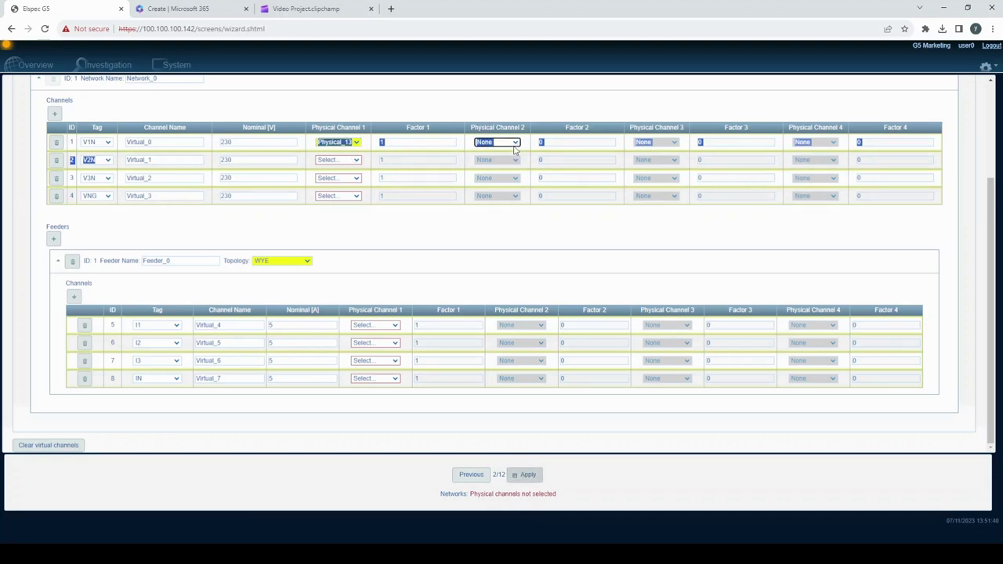
{"action": "key", "text": "Down"}
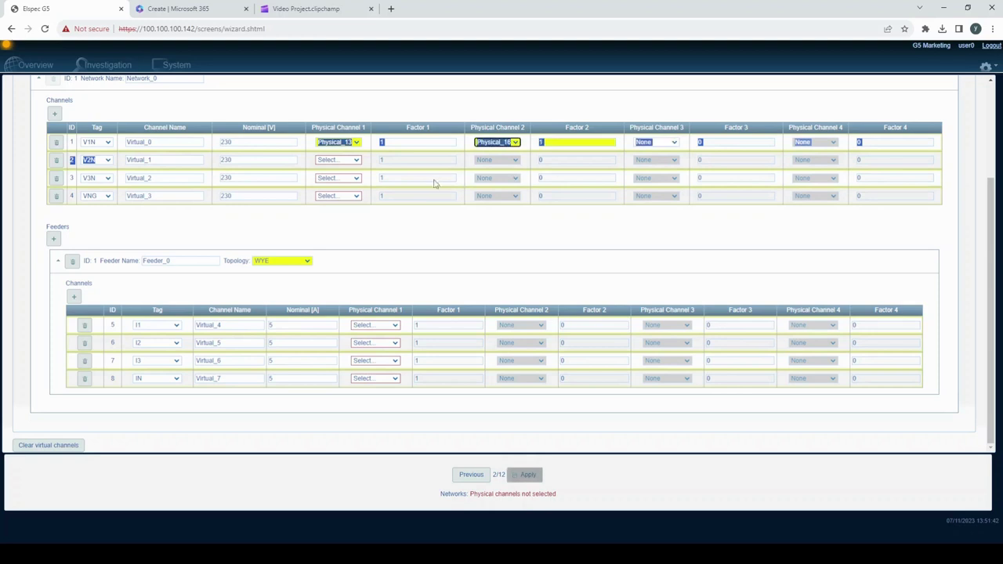
{"action": "left_click", "coordinate": [351, 191]}
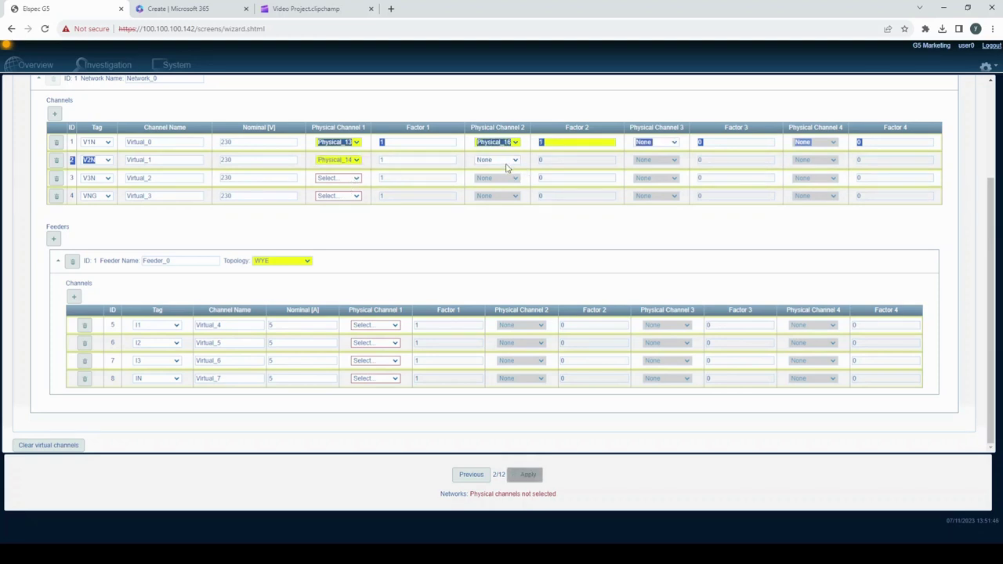
{"action": "left_click", "coordinate": [509, 165]}
{"action": "left_click", "coordinate": [503, 200]}
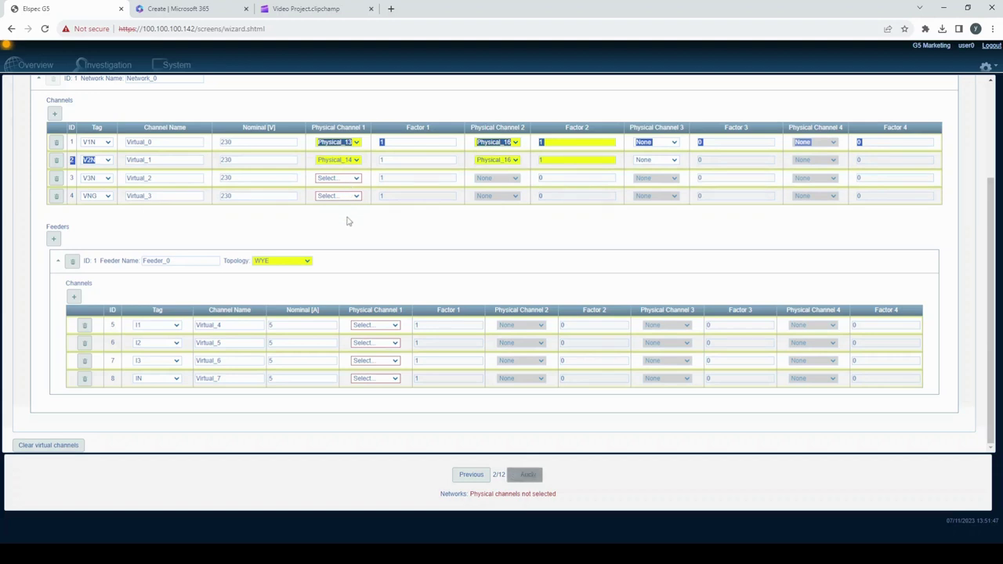
Step: Map V3N to Physical_15 with Physical_16 as its second channel, and VNG to Physical_16 as its first channel
{"action": "left_click", "coordinate": [351, 218]}
{"action": "left_click", "coordinate": [499, 181]}
{"action": "left_click", "coordinate": [493, 217]}
{"action": "left_click", "coordinate": [322, 199]}
{"action": "left_click", "coordinate": [338, 235]}
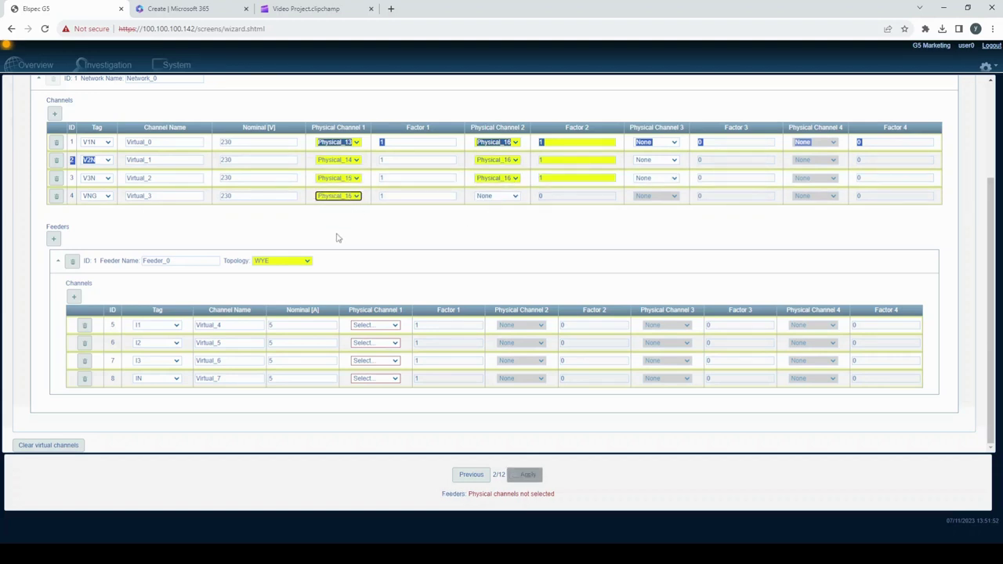
Step: Map the feeder's current channels I1, I2, I3 and IN to Physical_1, Physical_2, Physical_3 and Physical_4
{"action": "left_click", "coordinate": [391, 325]}
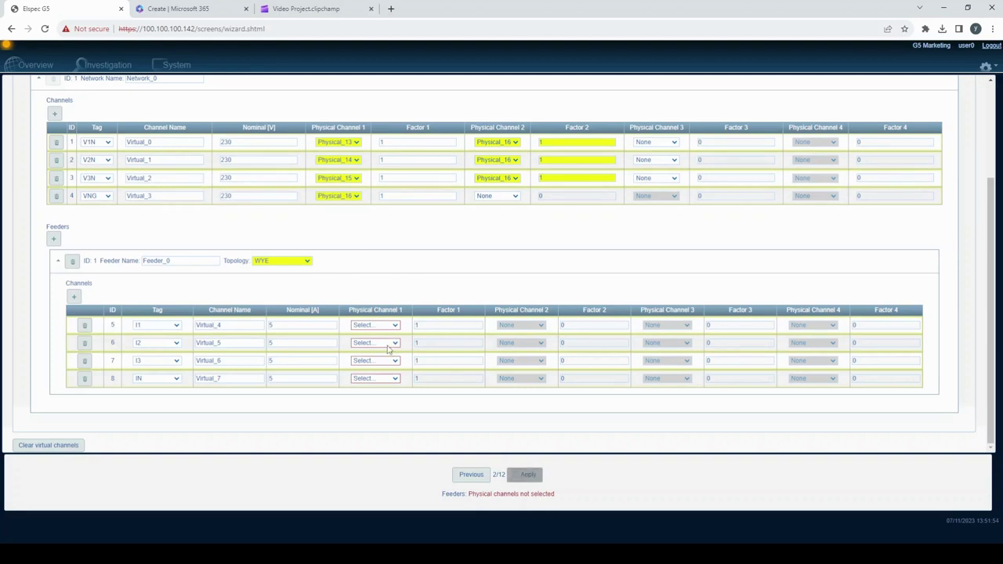
{"action": "left_click", "coordinate": [389, 348]}
{"action": "left_click", "coordinate": [387, 368]}
{"action": "left_click", "coordinate": [388, 363]}
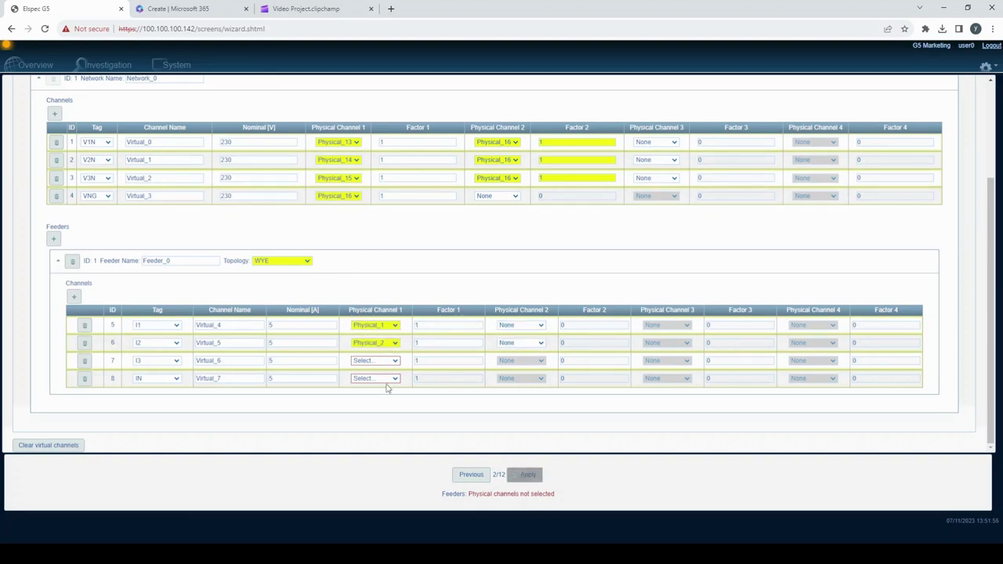
{"action": "left_click", "coordinate": [389, 389]}
{"action": "left_click", "coordinate": [388, 380]}
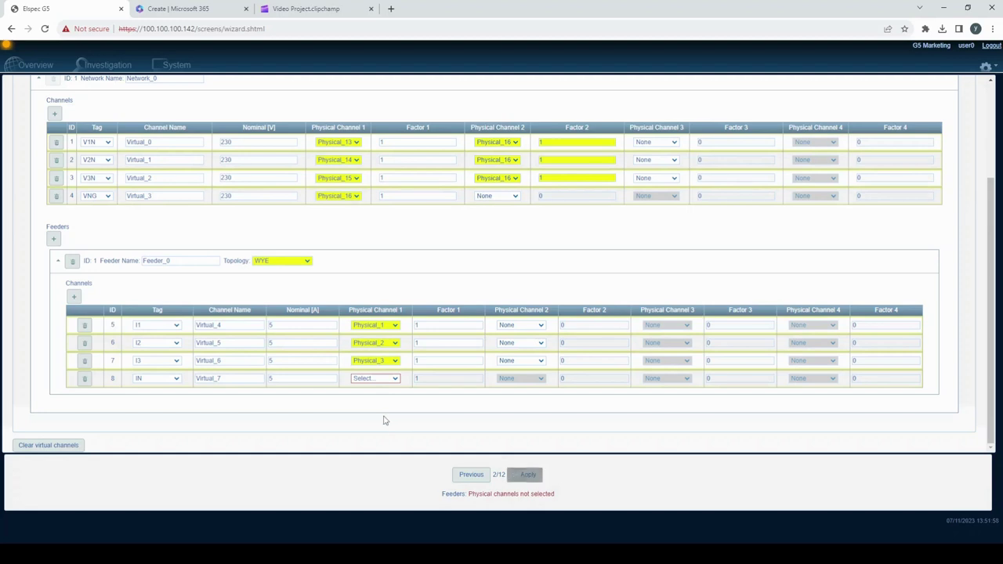
{"action": "left_click", "coordinate": [386, 421]}
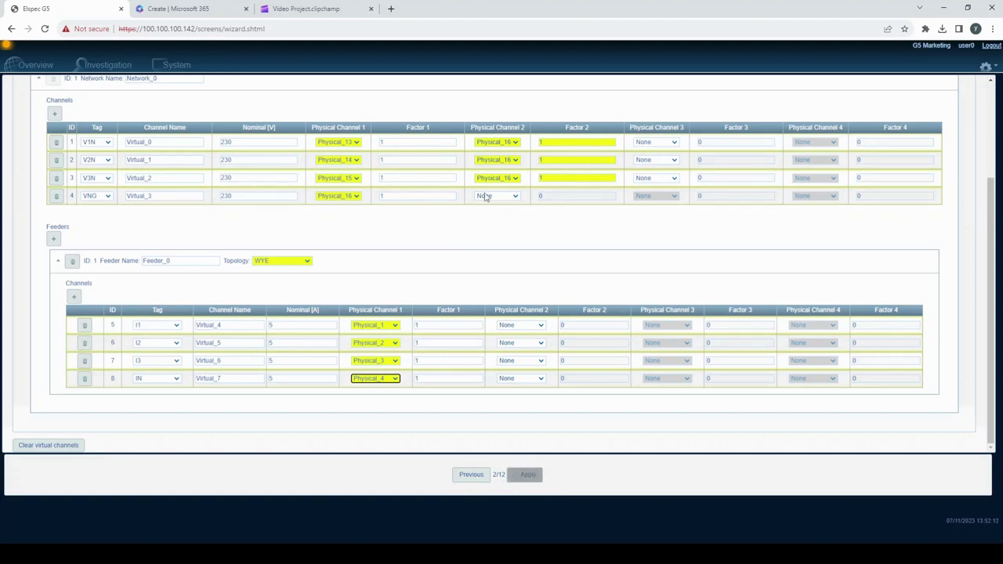
Step: Set Factor 2 to -1 for the V1N, V2N and V3N voltage channels and apply the configuration
{"action": "left_click", "coordinate": [558, 145]}
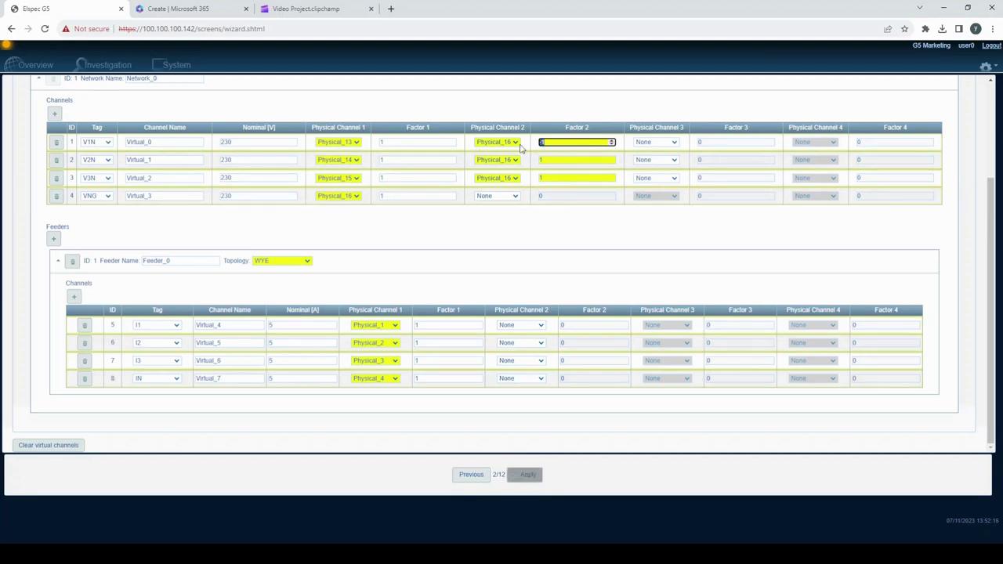
{"action": "double_click", "coordinate": [557, 160]}
{"action": "type", "text": "-1"}
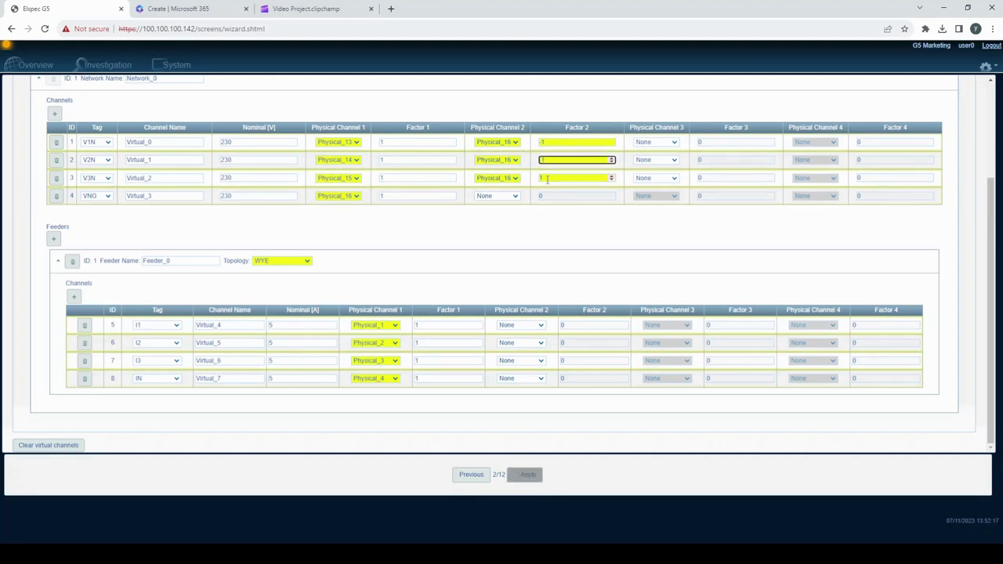
{"action": "double_click", "coordinate": [558, 178]}
{"action": "type", "text": "-1"}
{"action": "left_click", "coordinate": [529, 246]}
{"action": "left_click", "coordinate": [533, 479]}
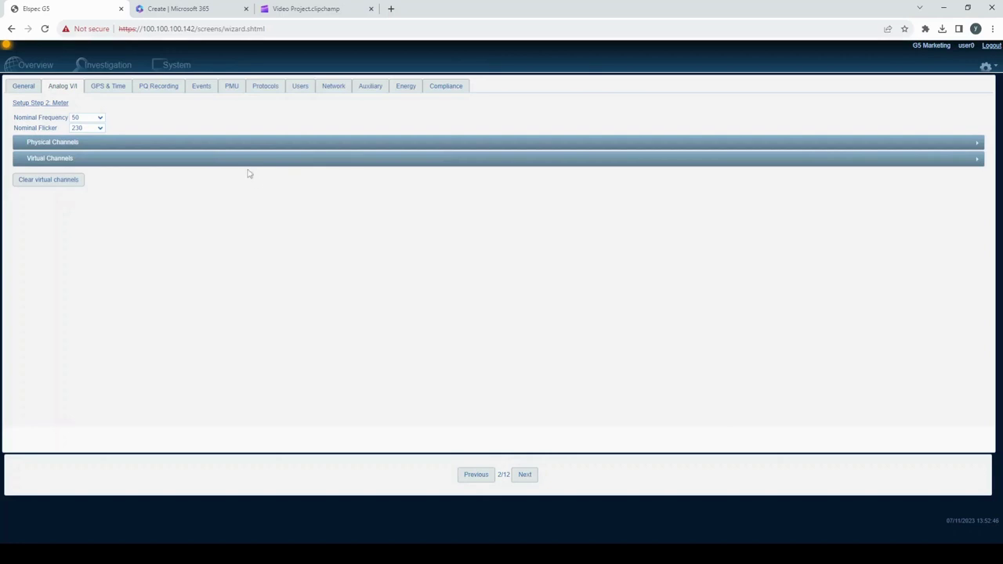
Step: Review the applied network and feeder channel mappings in the virtual channels, and open the Overview page
{"action": "left_click", "coordinate": [248, 162]}
{"action": "scroll", "coordinate": [283, 293], "scroll_direction": "down", "scroll_amount": 1}
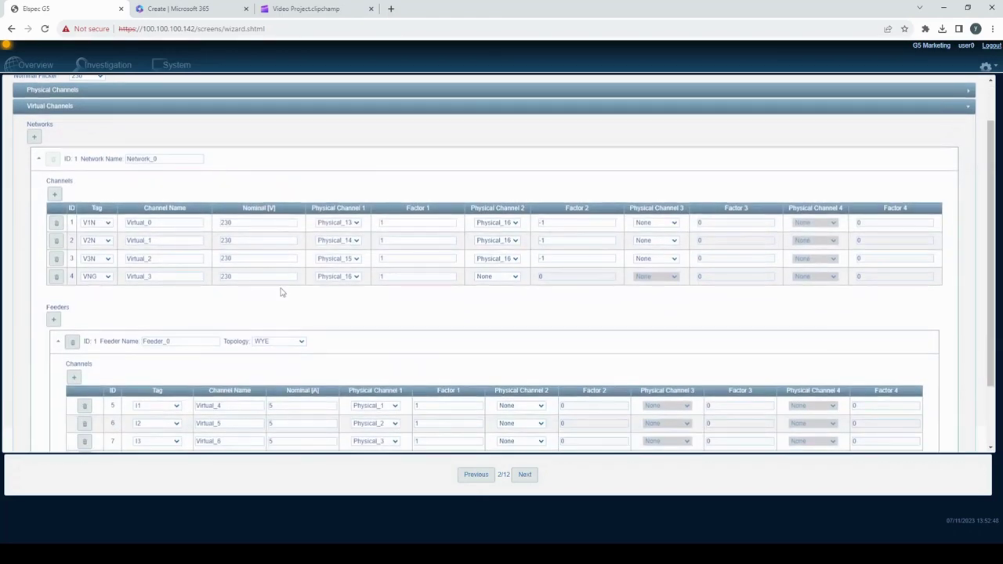
{"action": "scroll", "coordinate": [285, 269], "scroll_direction": "down", "scroll_amount": 2}
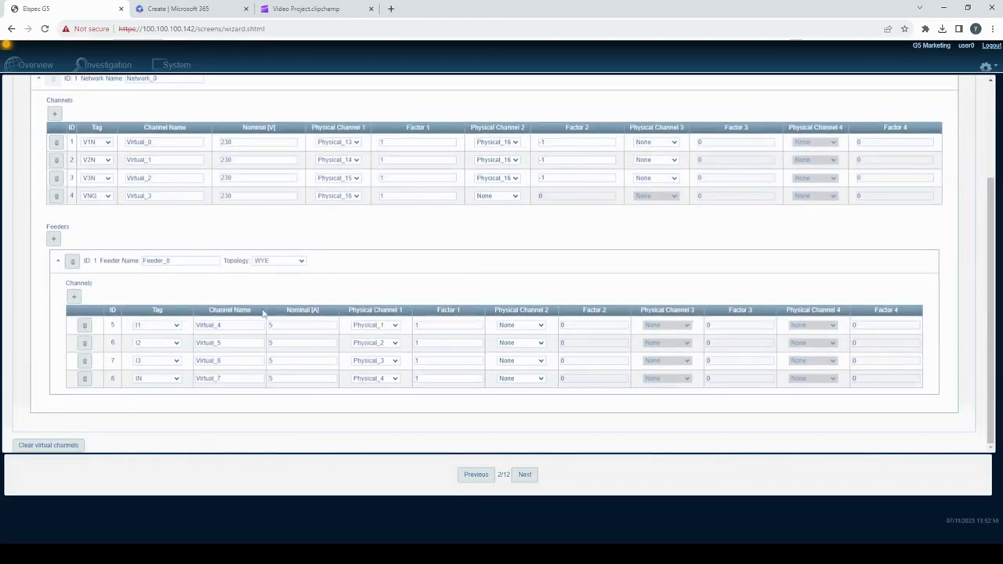
{"action": "scroll", "coordinate": [269, 324], "scroll_direction": "up", "scroll_amount": 1}
{"action": "scroll", "coordinate": [268, 324], "scroll_direction": "down", "scroll_amount": 1}
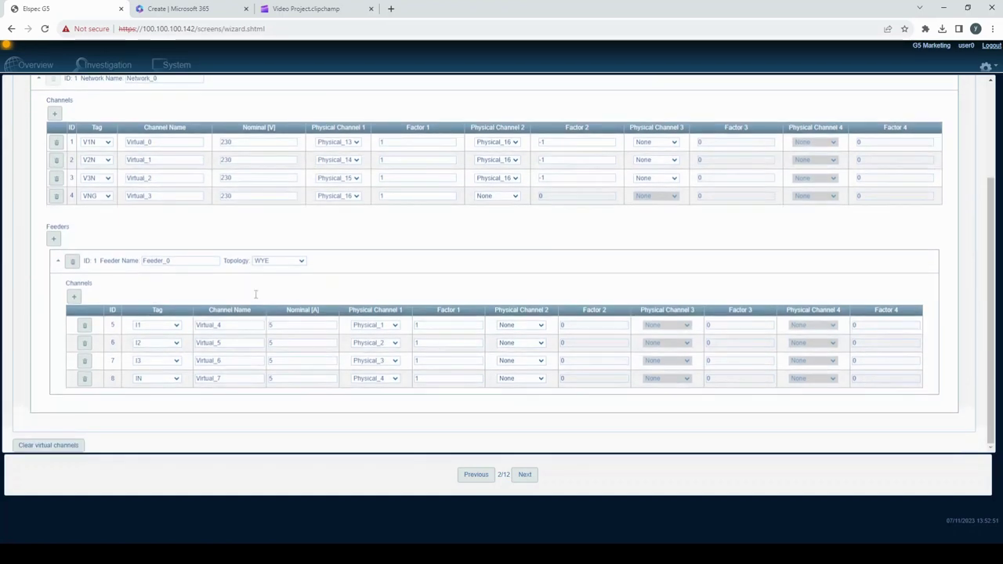
{"action": "scroll", "coordinate": [219, 133], "scroll_direction": "up", "scroll_amount": 3}
{"action": "left_click", "coordinate": [210, 159]}
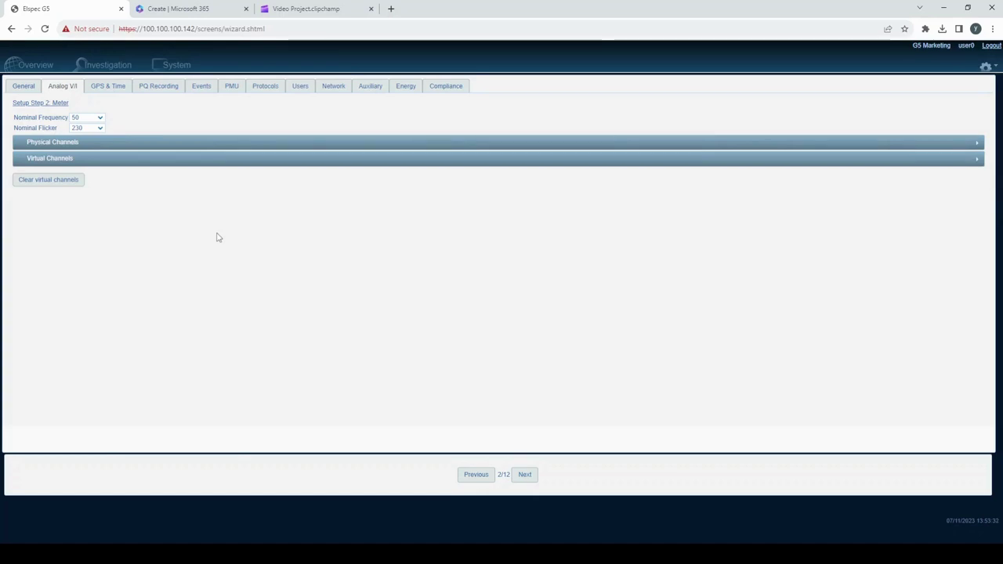
{"action": "left_click", "coordinate": [31, 65]}
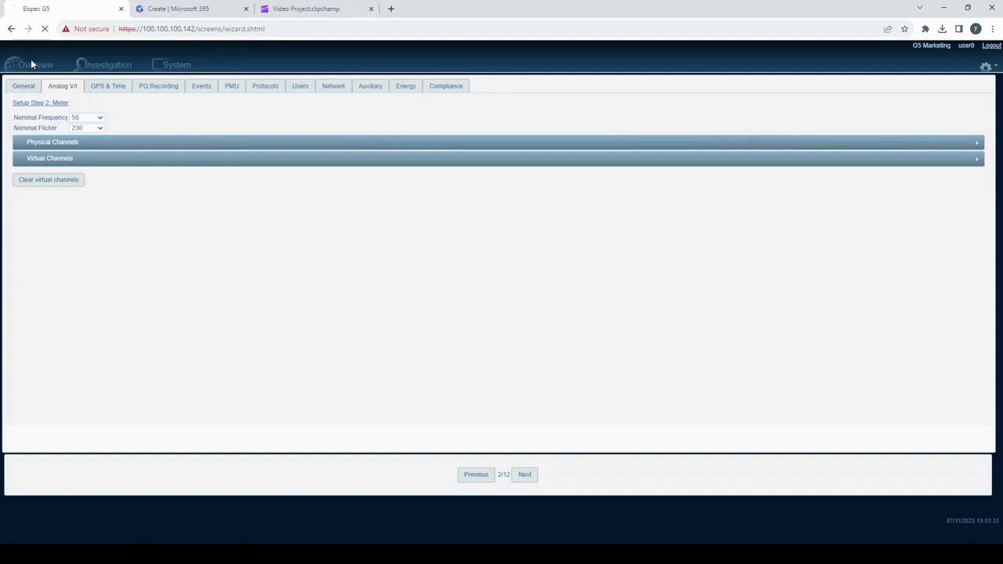